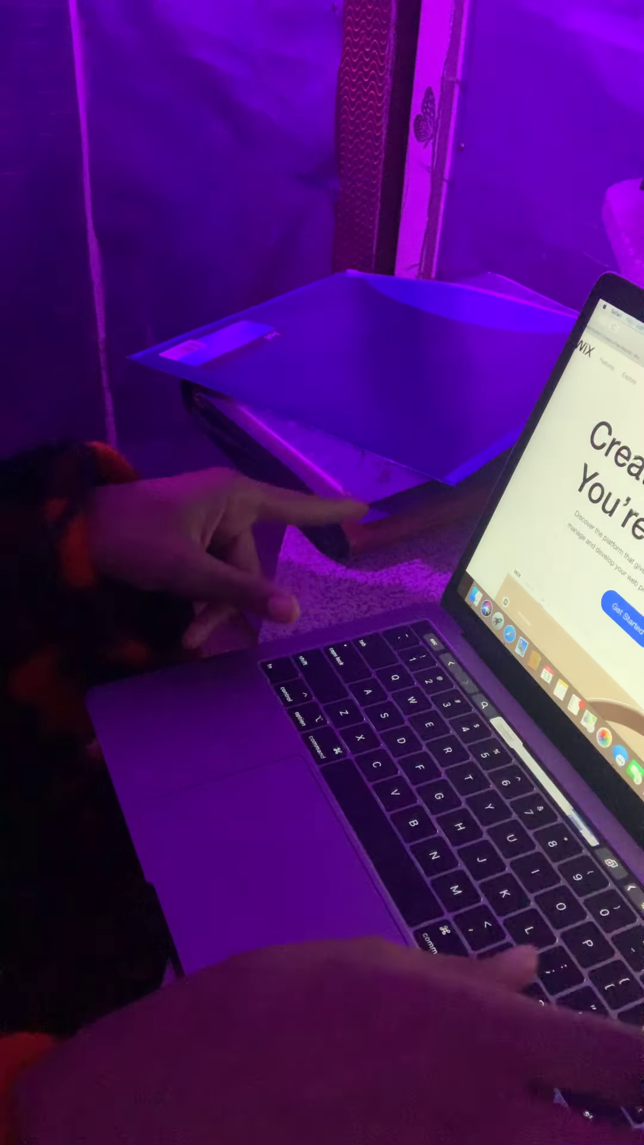
# - Open a new Safari tab on the Favorites start page
pyautogui.hotkey('ctrl', 't')
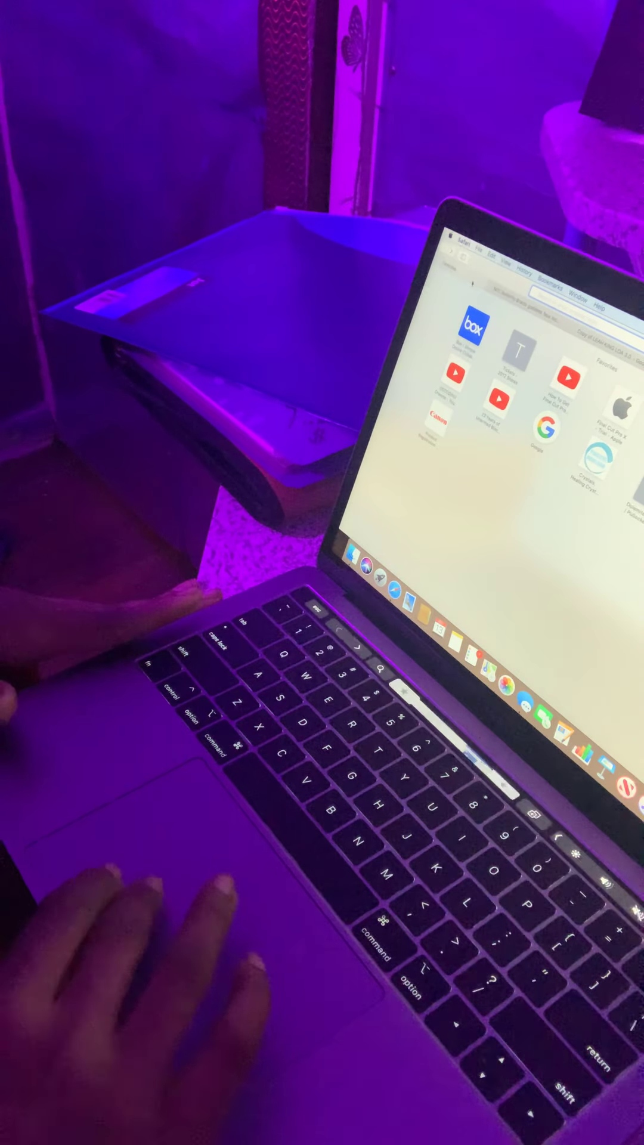
# - Load a favourite site, then move on from Wix to the Canon Account sign-in page
pyautogui.click(493, 284)
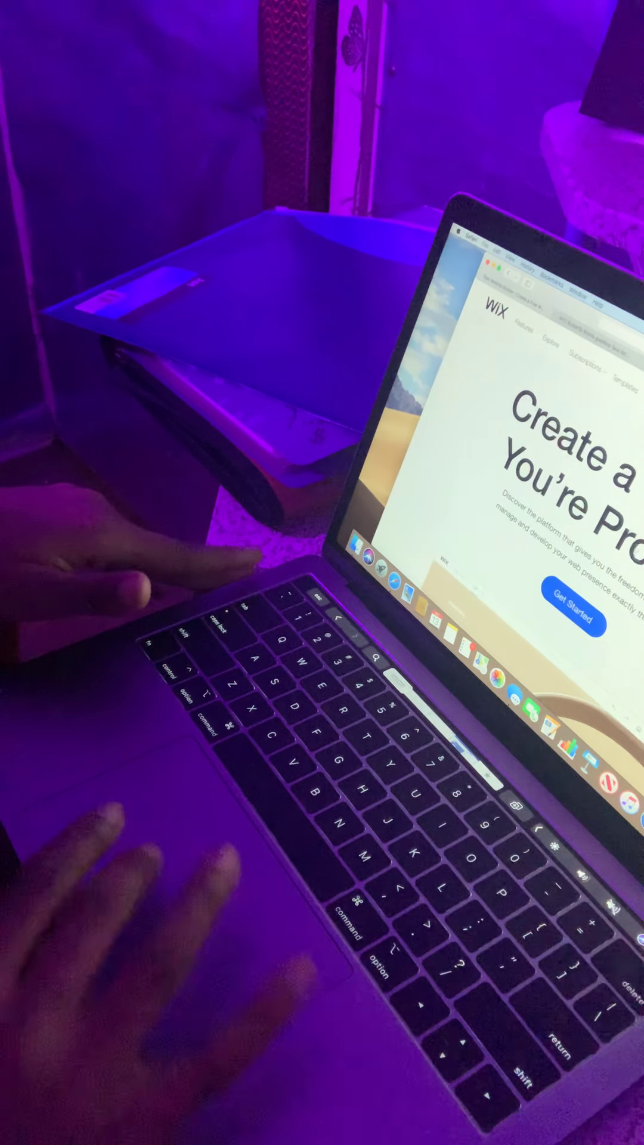
pyautogui.click(573, 606)
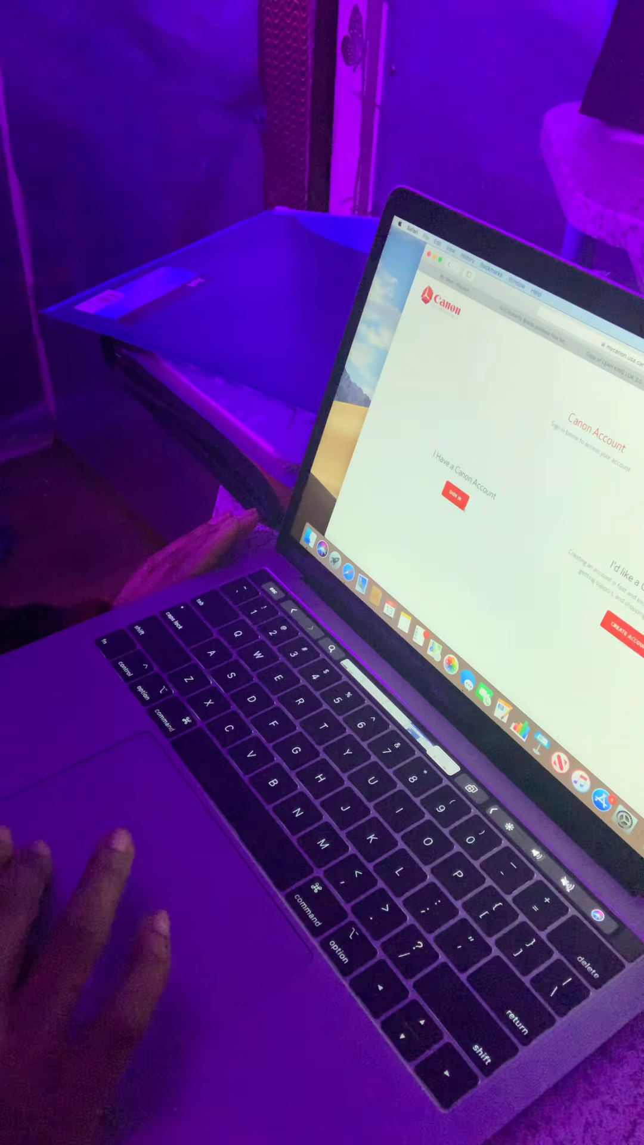
# - Open the Canon login form with the email filled in, and request Safari's saved password
pyautogui.click(452, 490)
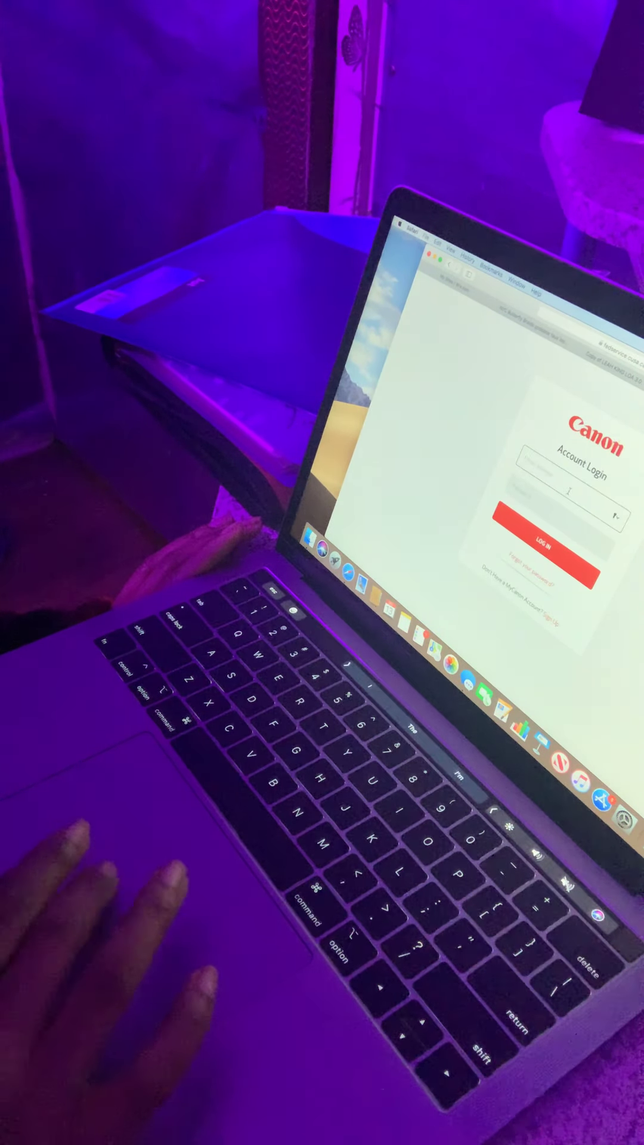
pyautogui.write('[username]')
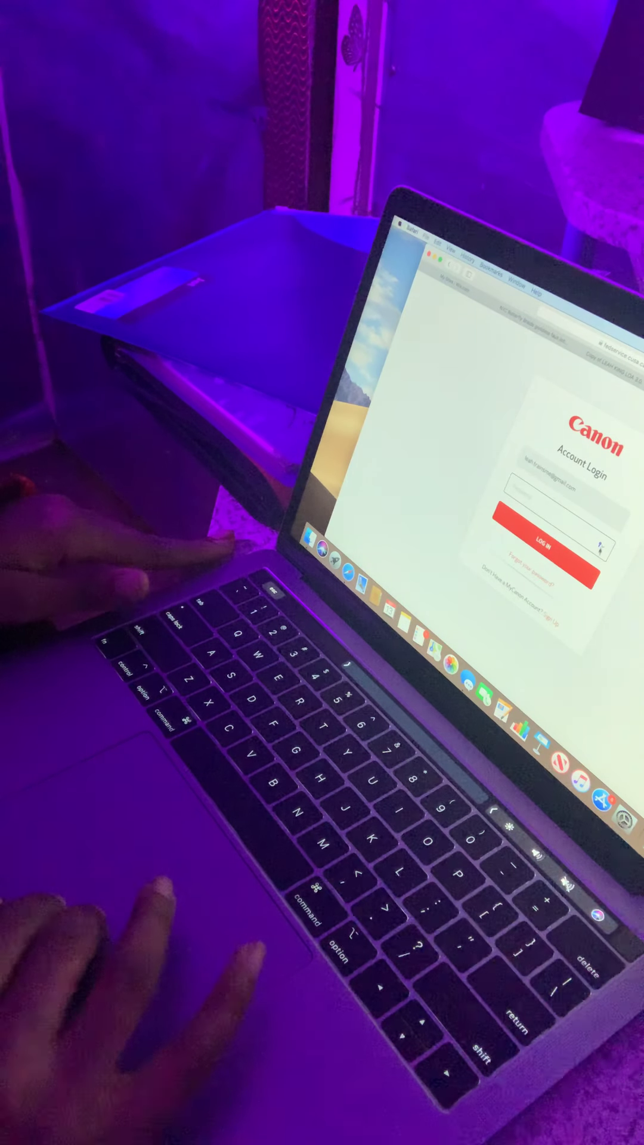
pyautogui.click(563, 501)
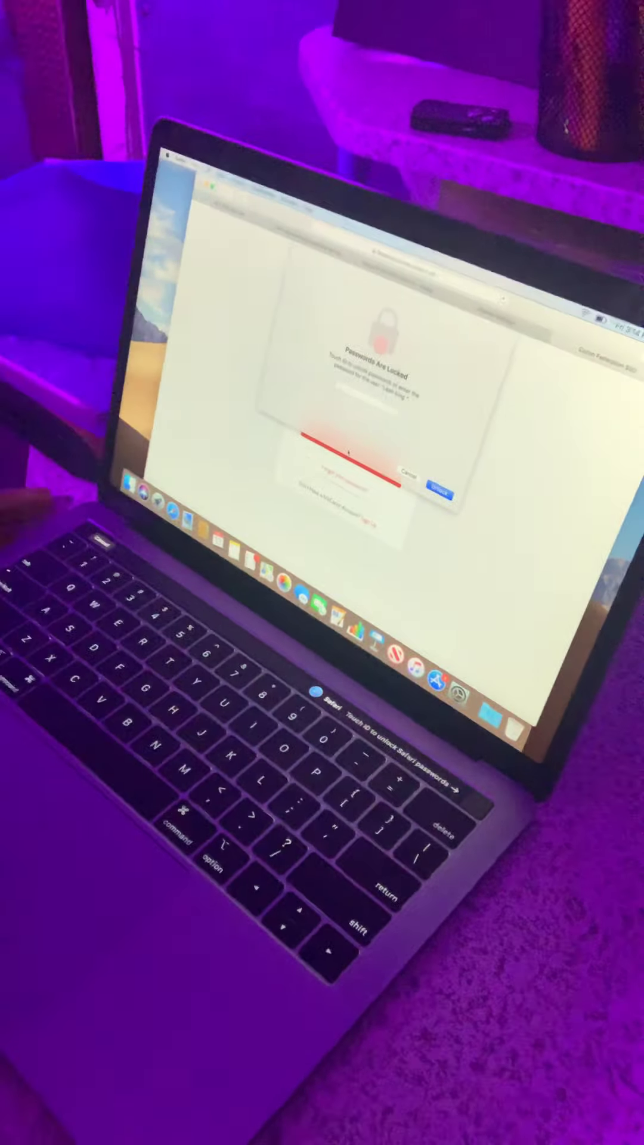
# - Sign in with the unlocked saved password, decline saving it, and view My Products
pyautogui.click(437, 491)
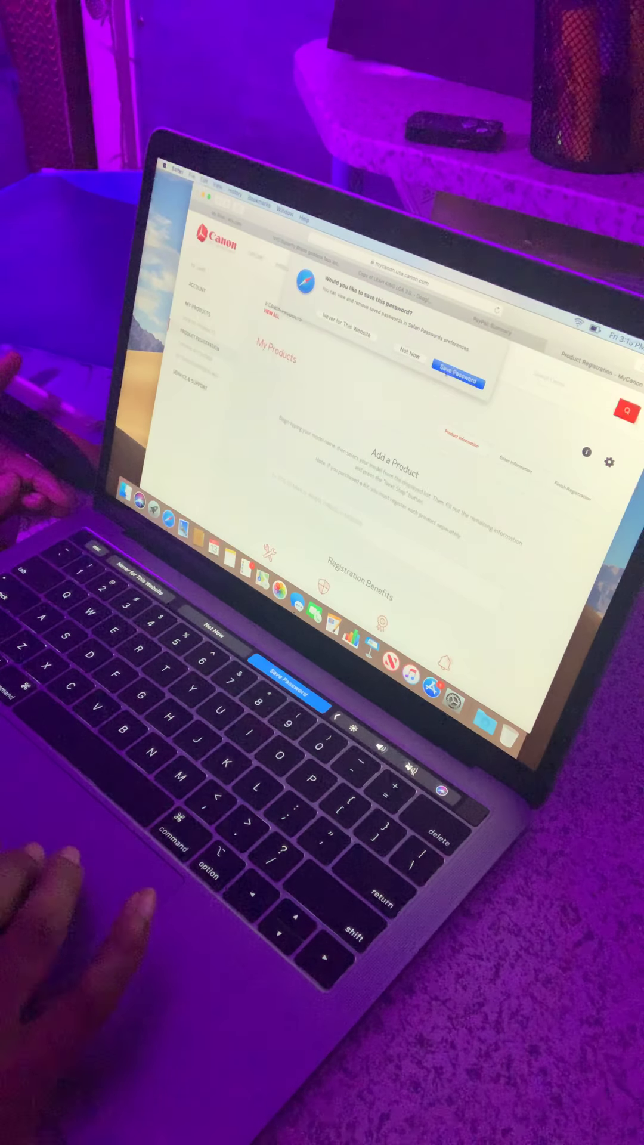
pyautogui.click(452, 374)
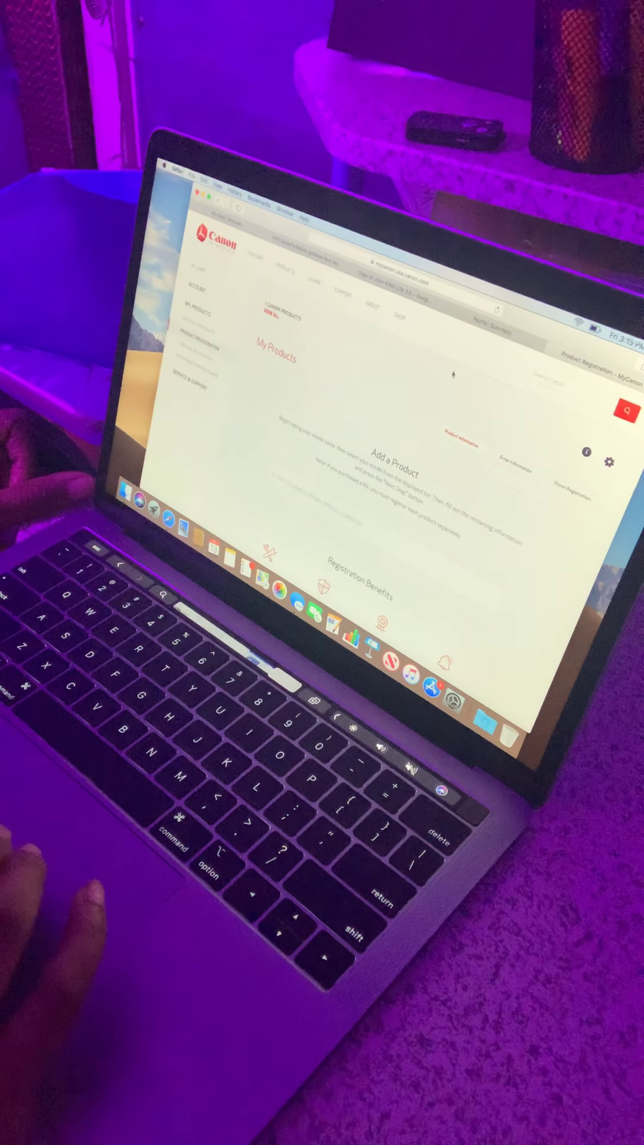
pyautogui.scroll(-5, 384, 447)
pyautogui.scroll(5, 384, 447)
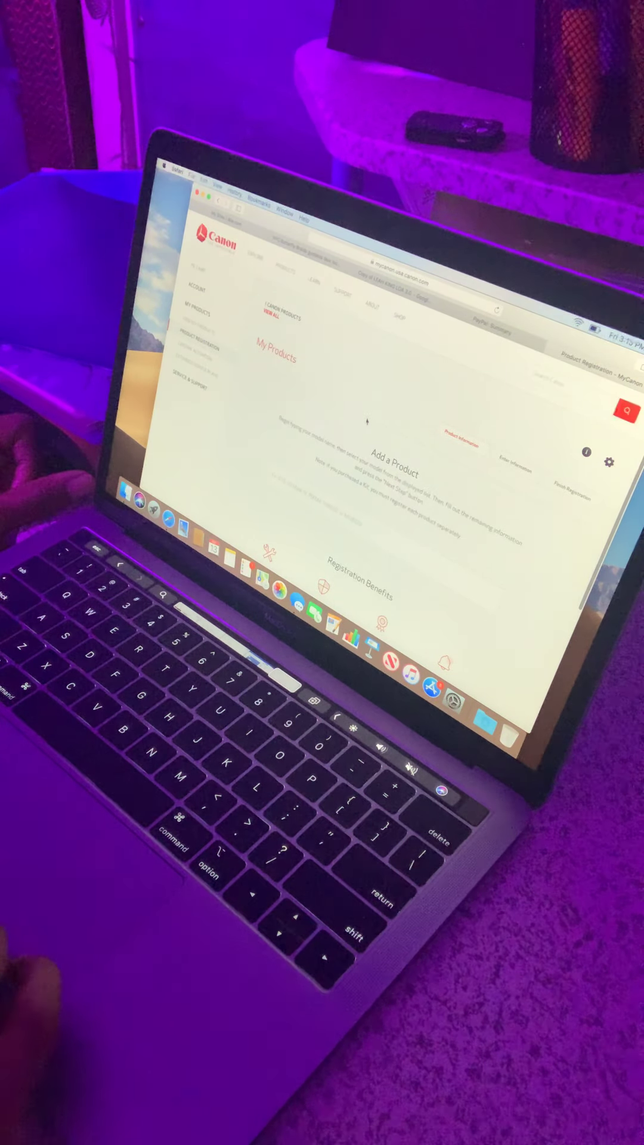
pyautogui.click(192, 313)
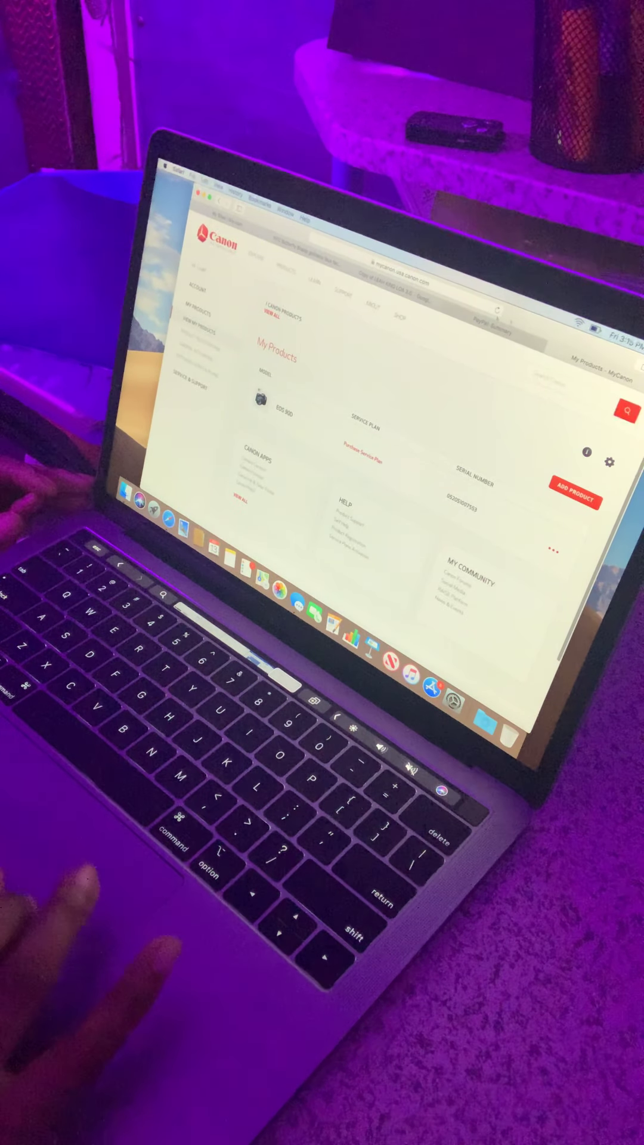
# - In the Gmail tab, start a new message addressed to the suggested contact
pyautogui.hotkey('ctrl', 'Tab')
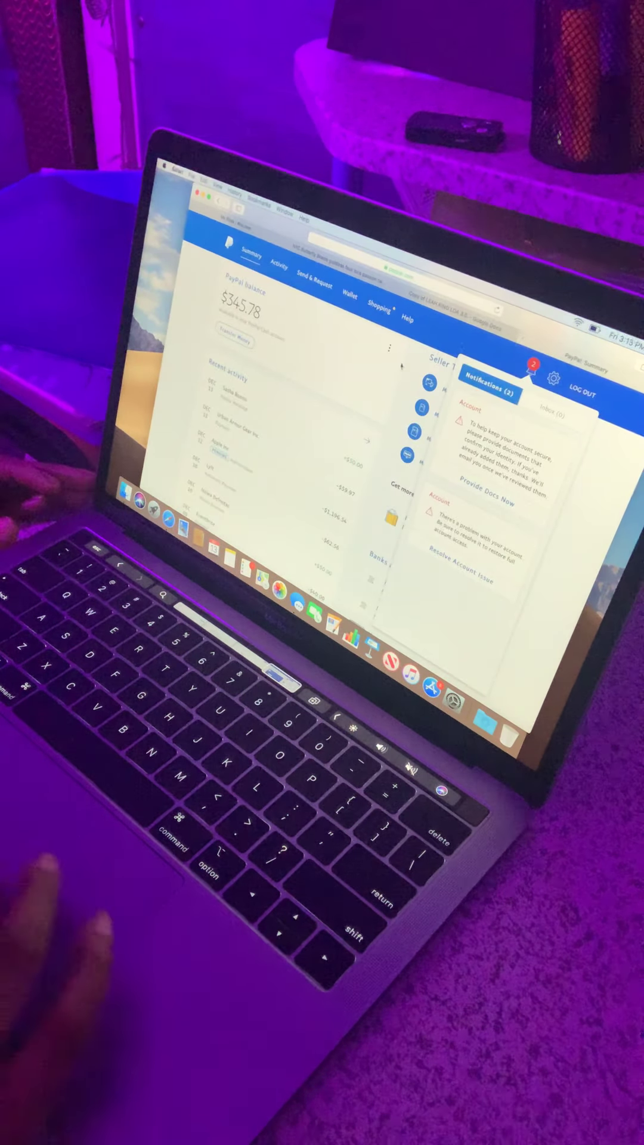
pyautogui.click(304, 256)
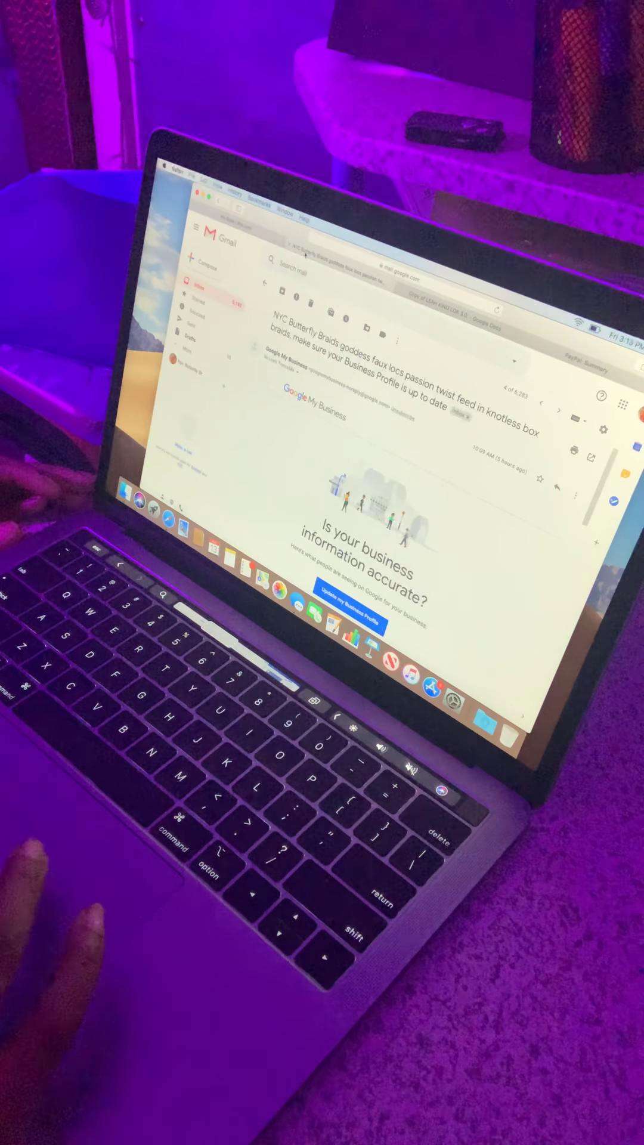
pyautogui.press('c')
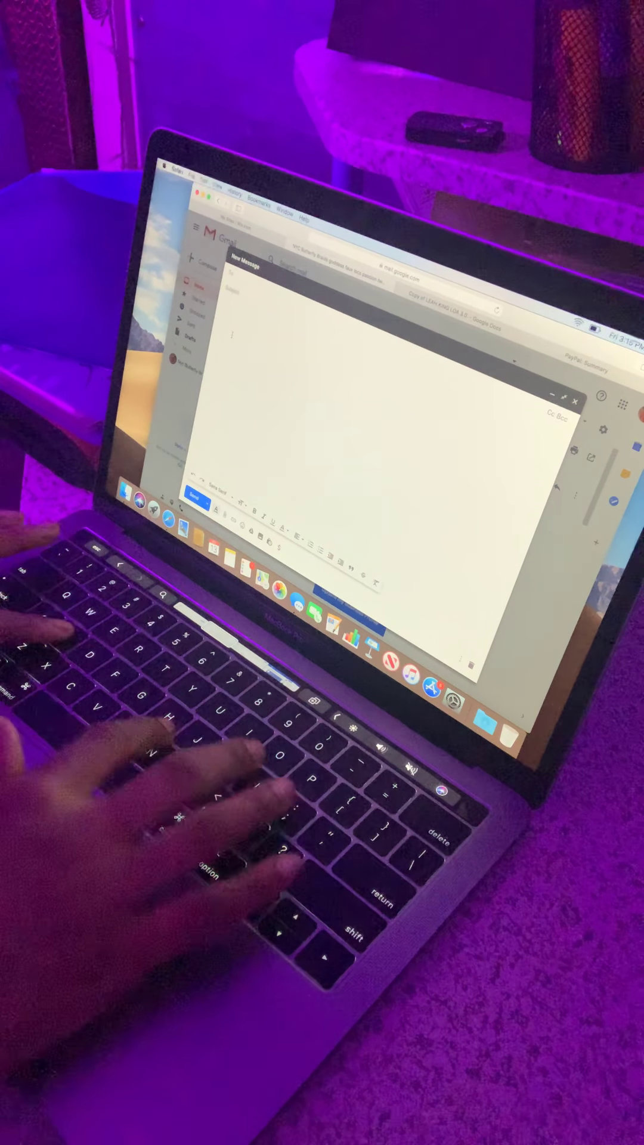
pyautogui.write('sh')
pyautogui.press('Return')
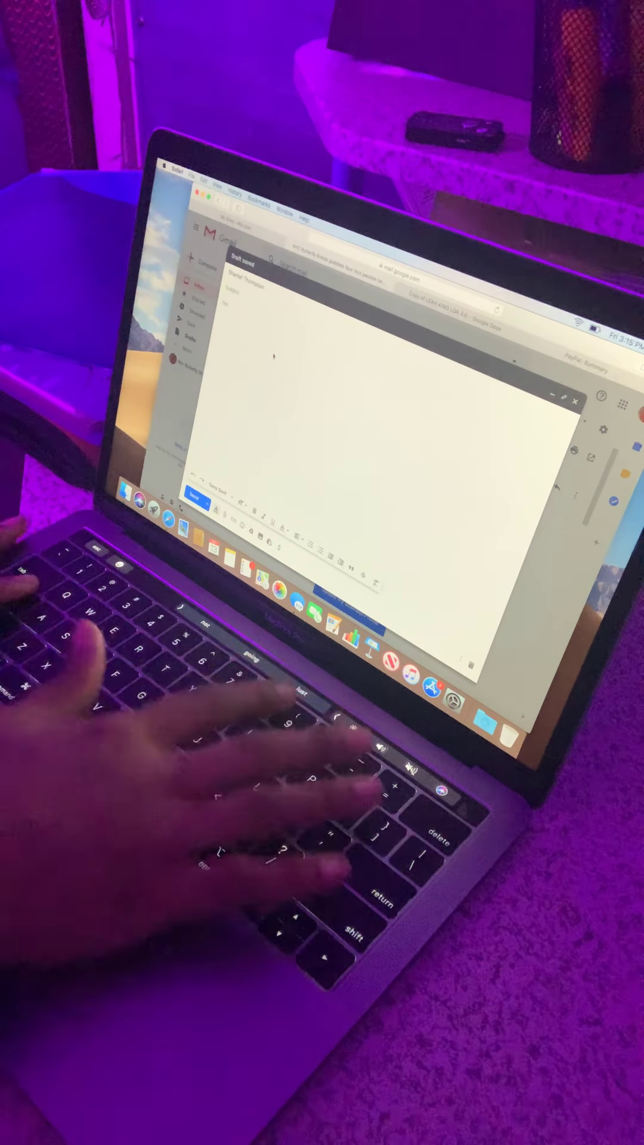
pyautogui.write('Im just getting')
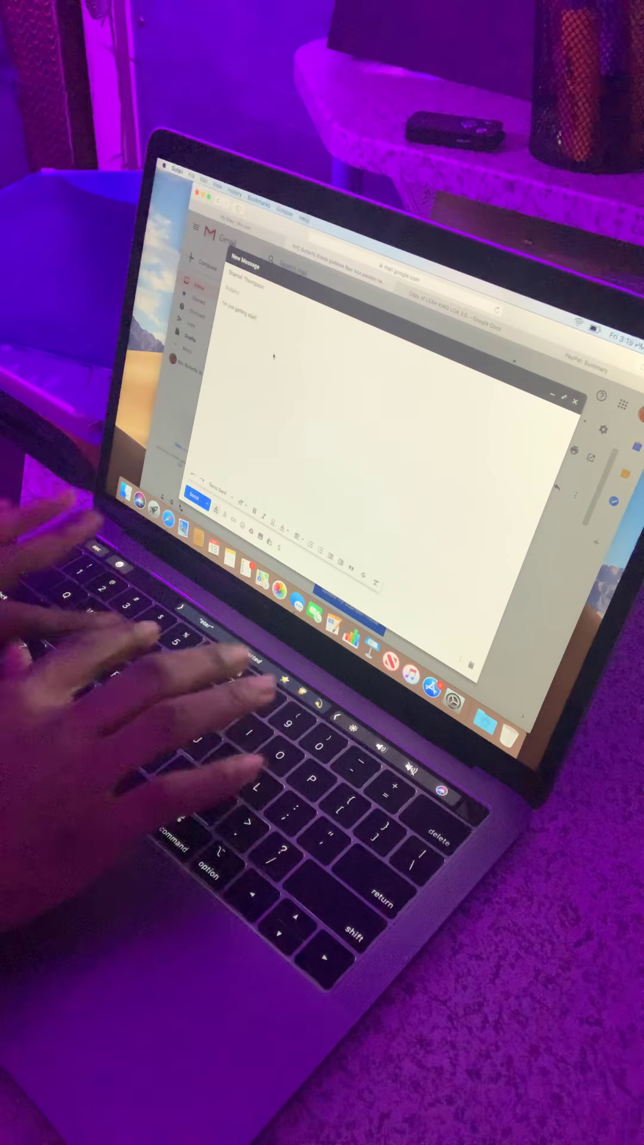
pyautogui.write(' started with')
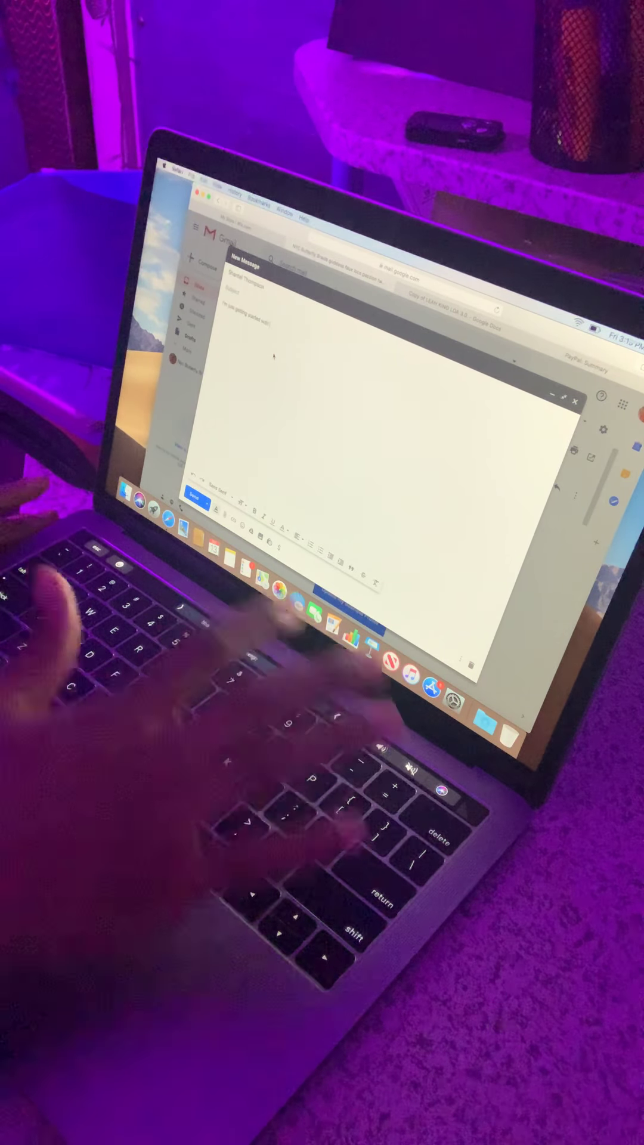
pyautogui.write(' my')
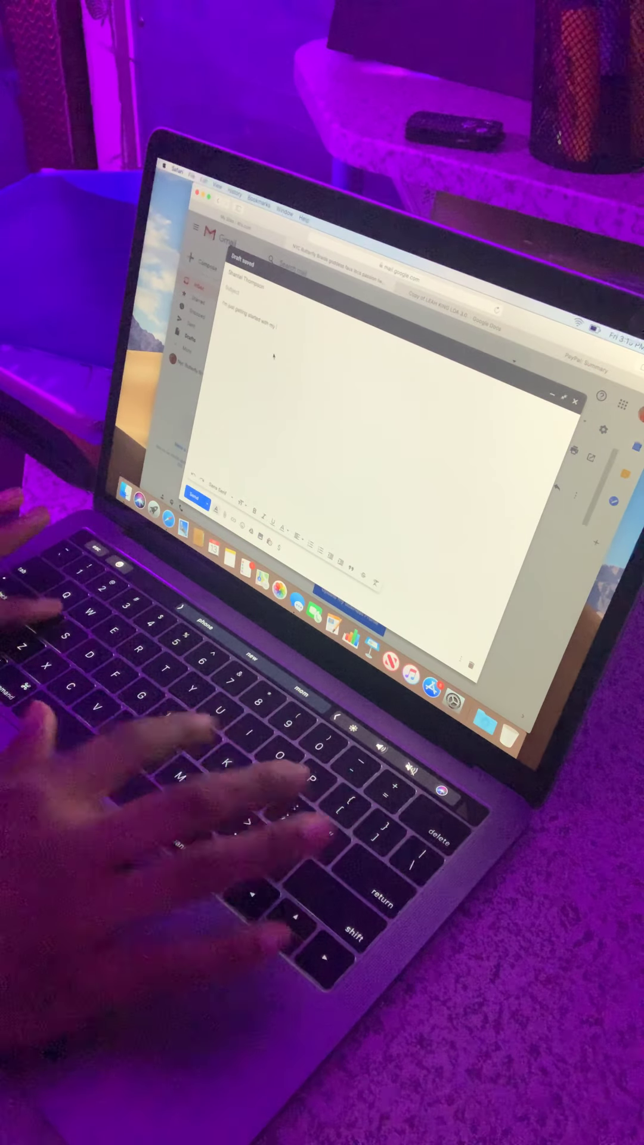
pyautogui.write(' lap')
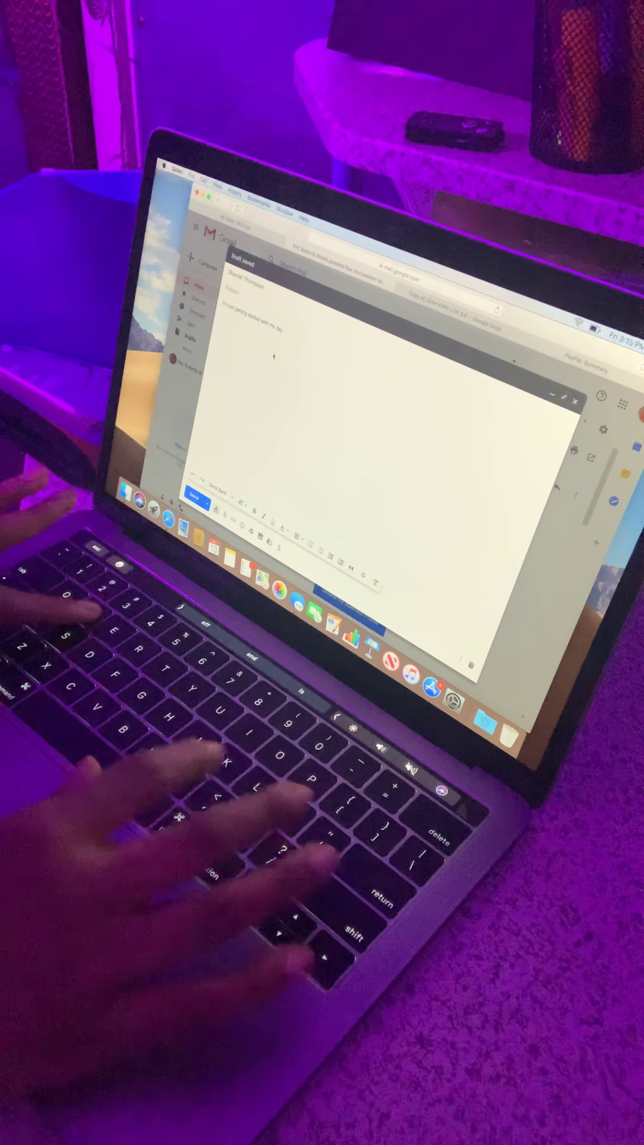
pyautogui.write('top and')
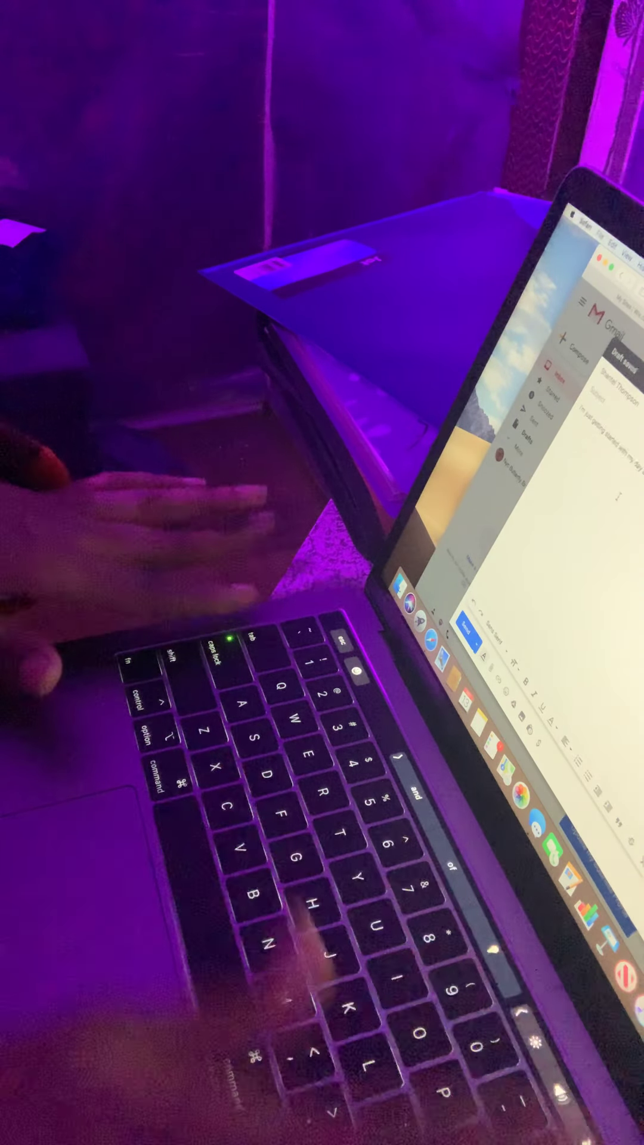
pyautogui.write('lig')
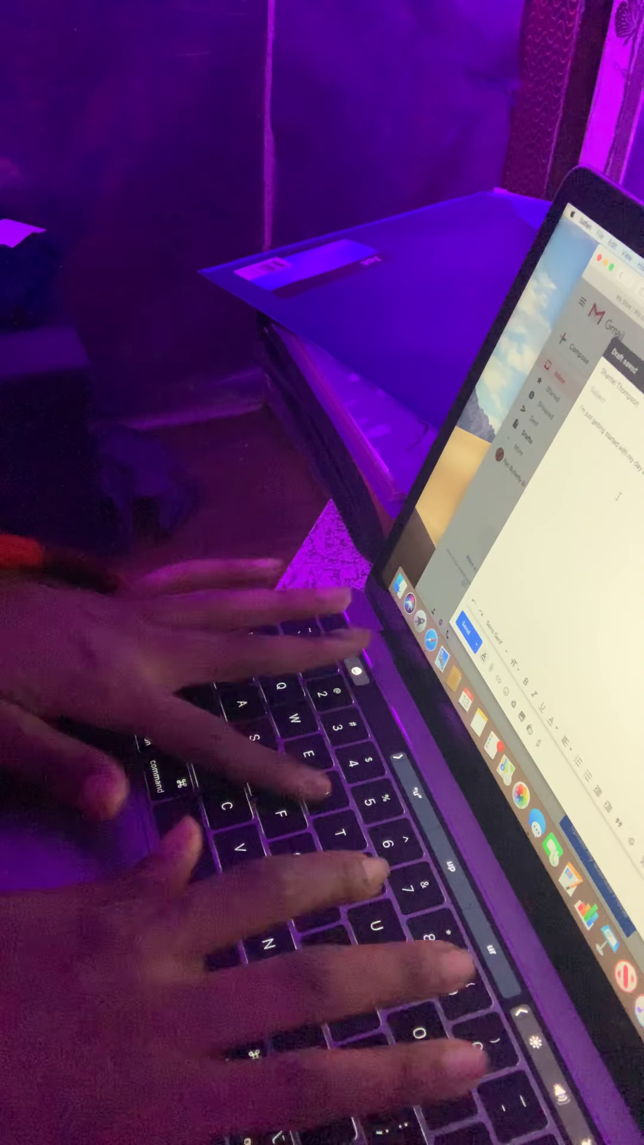
pyautogui.write('urgent')
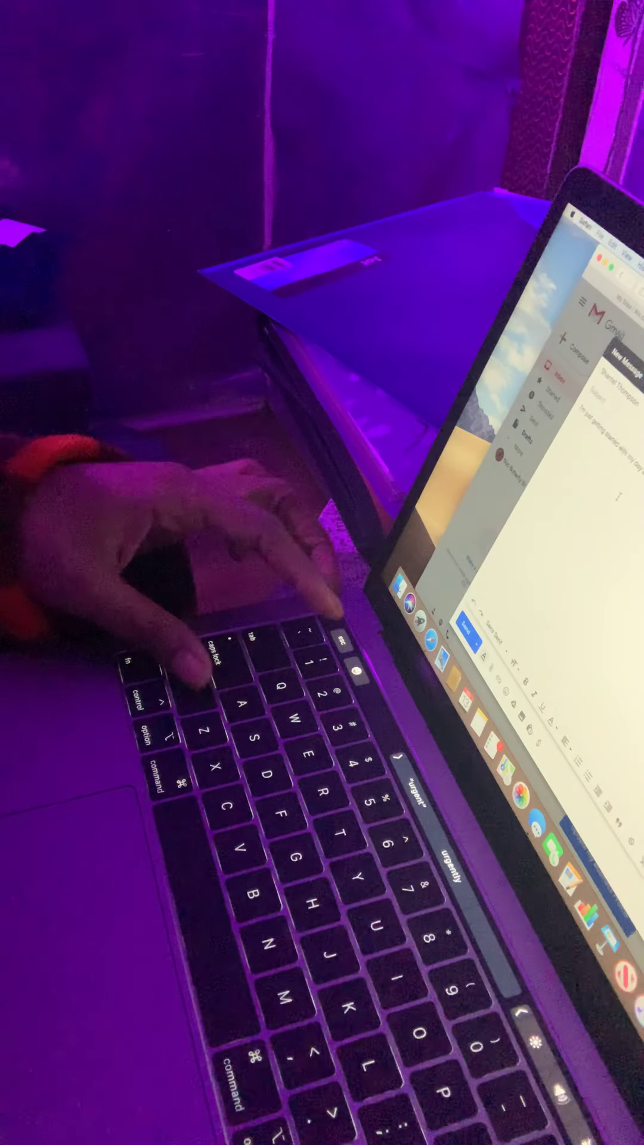